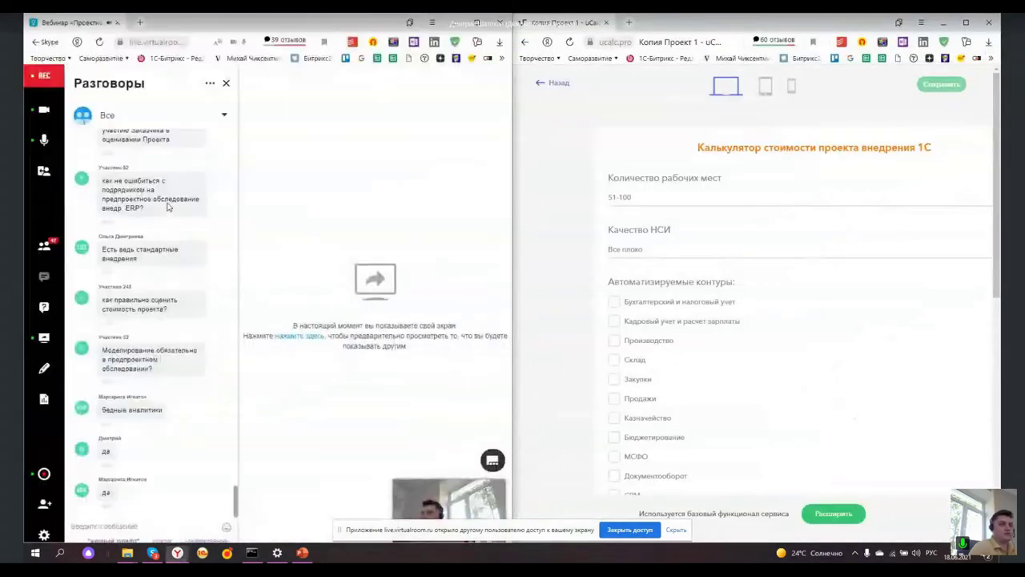
{"action": "left_click", "coordinate": [140, 190]}
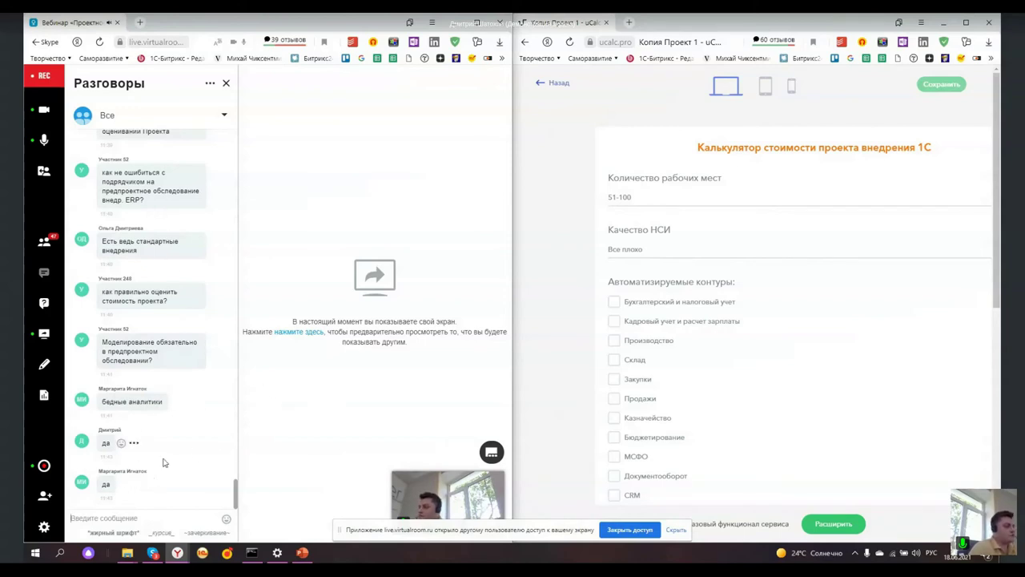
{"action": "scroll", "coordinate": [163, 462], "scroll_direction": "up", "scroll_amount": 5}
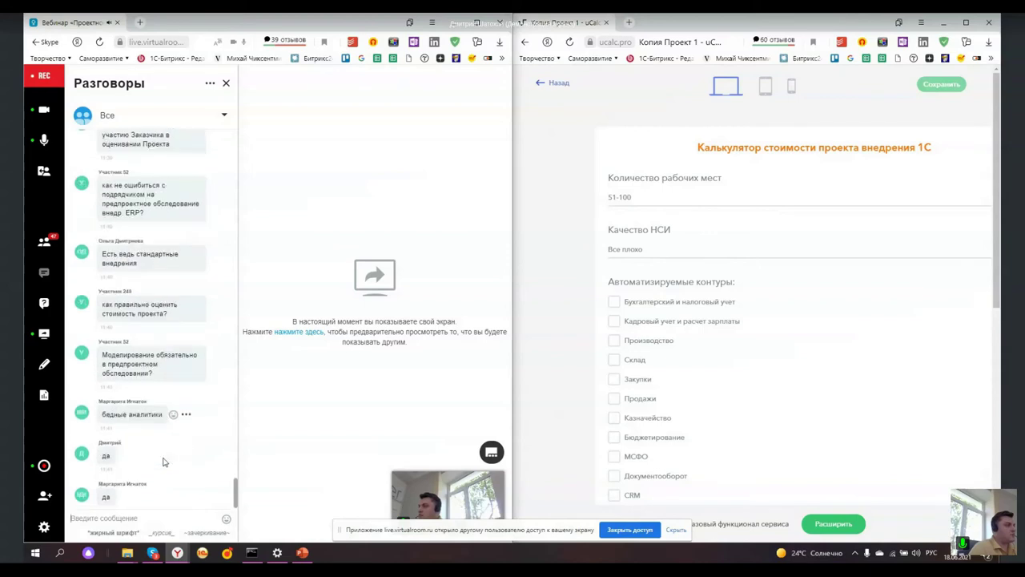
{"action": "scroll", "coordinate": [163, 462], "scroll_direction": "down", "scroll_amount": 6}
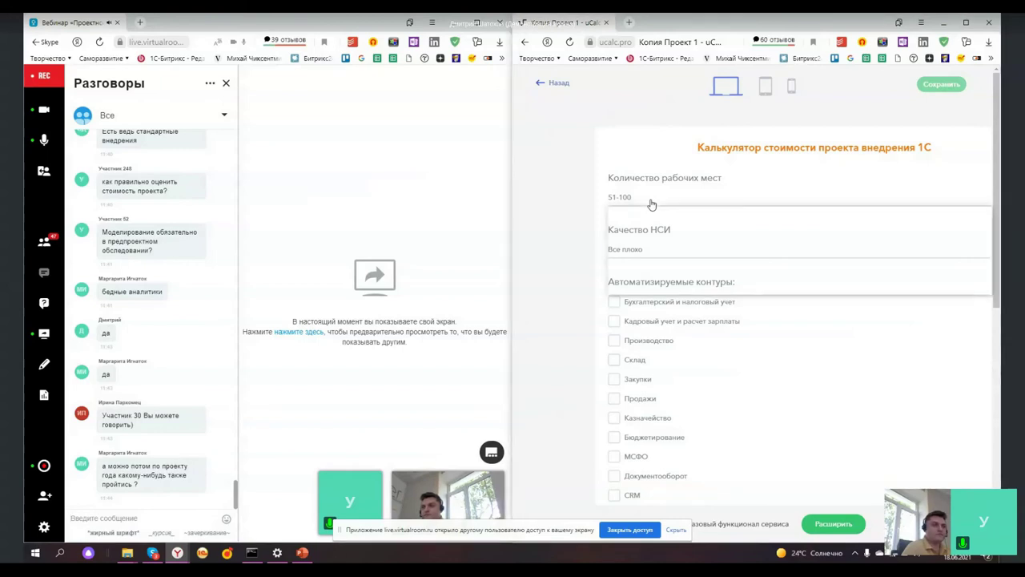
Set the number of workplaces to 101-150 and the НСИ quality to "Нормально, но есть дубли".
{"action": "left_click", "coordinate": [649, 201]}
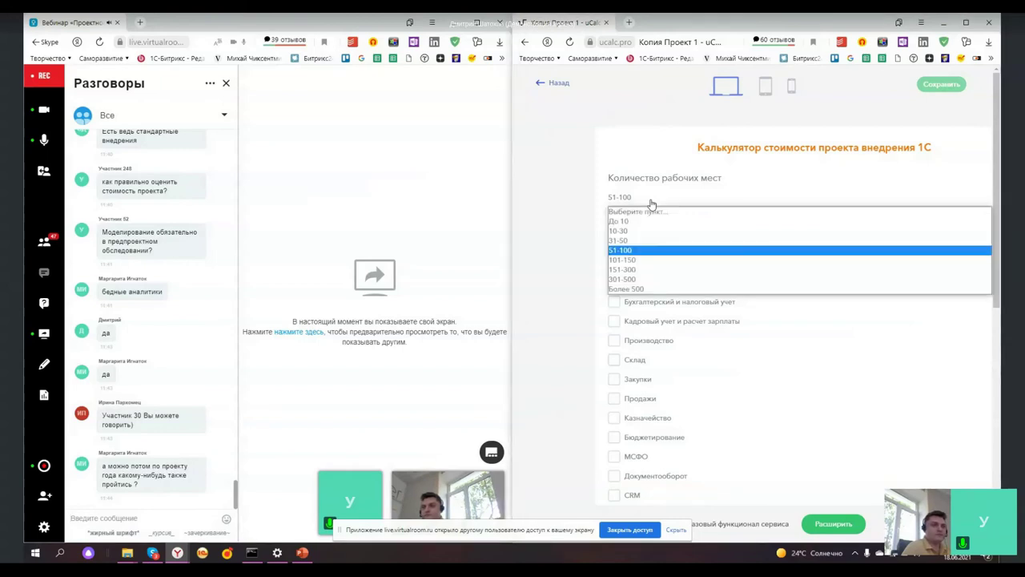
{"action": "left_click", "coordinate": [646, 260]}
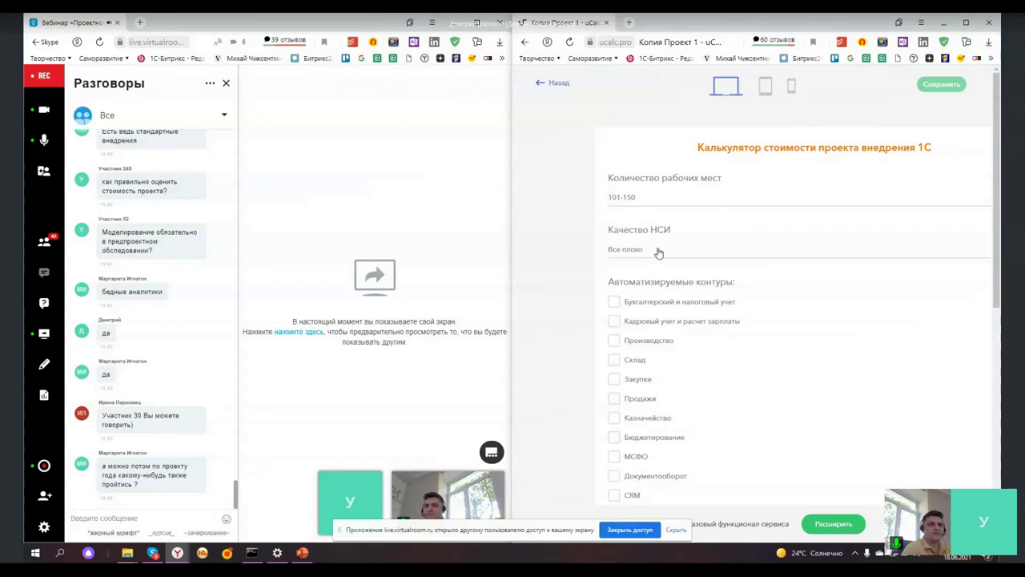
{"action": "left_click", "coordinate": [659, 252]}
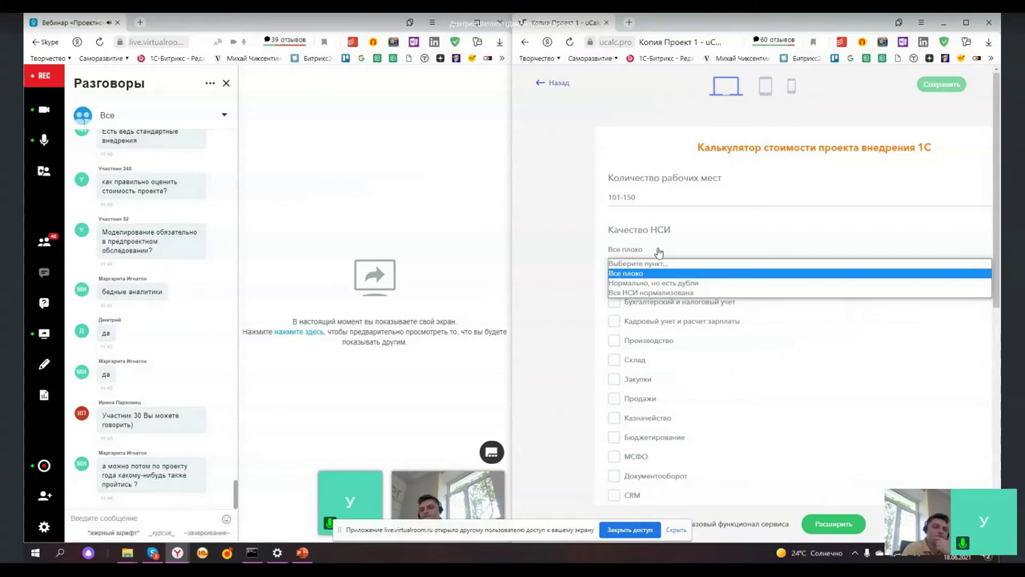
{"action": "left_click", "coordinate": [717, 284]}
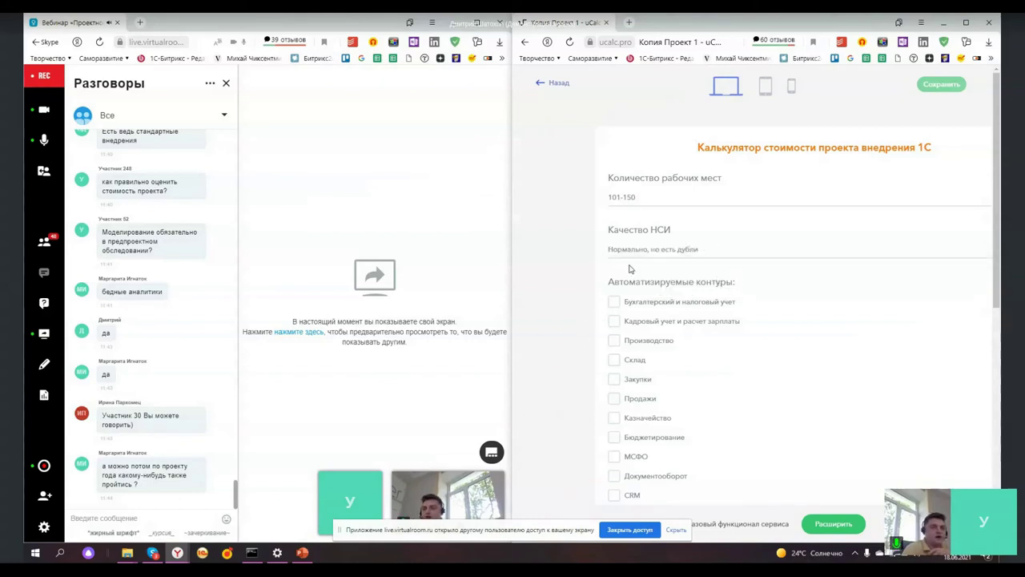
Select Документооборот, Бюджетирование, ИТИЛ and Казначейство as the contours to automate.
{"action": "scroll", "coordinate": [680, 351], "scroll_direction": "down", "scroll_amount": 1}
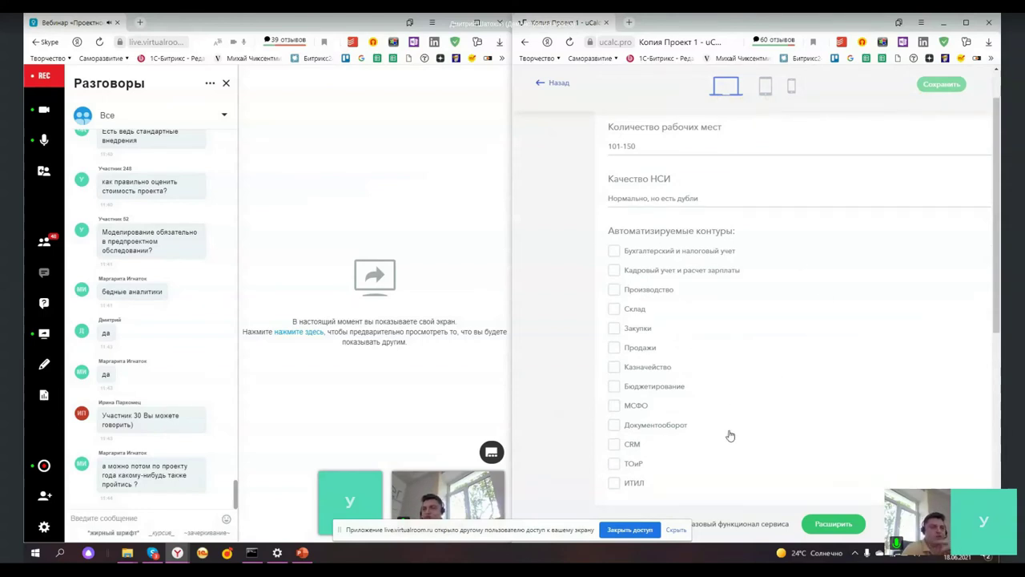
{"action": "left_click", "coordinate": [613, 425]}
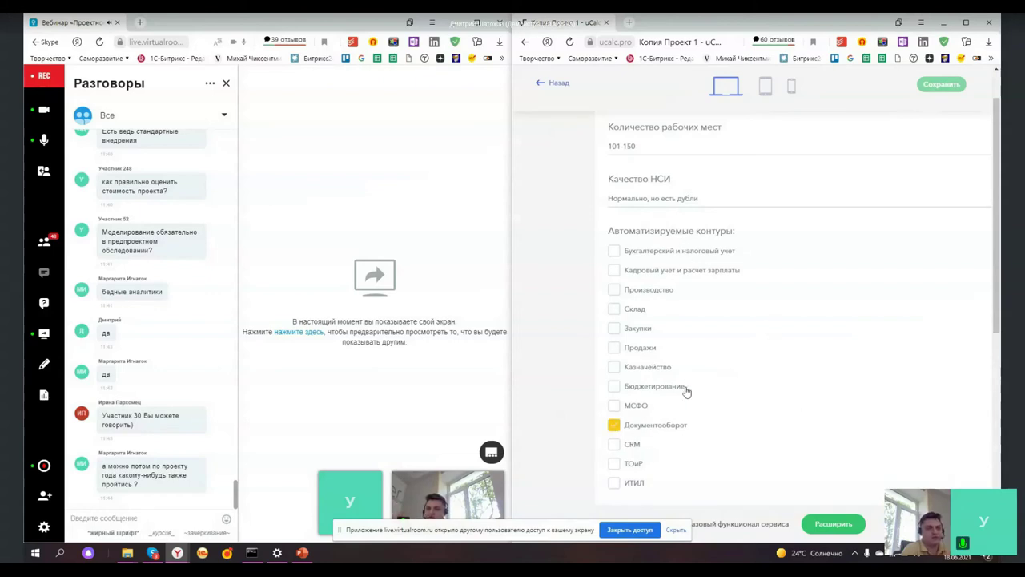
{"action": "left_click", "coordinate": [613, 386]}
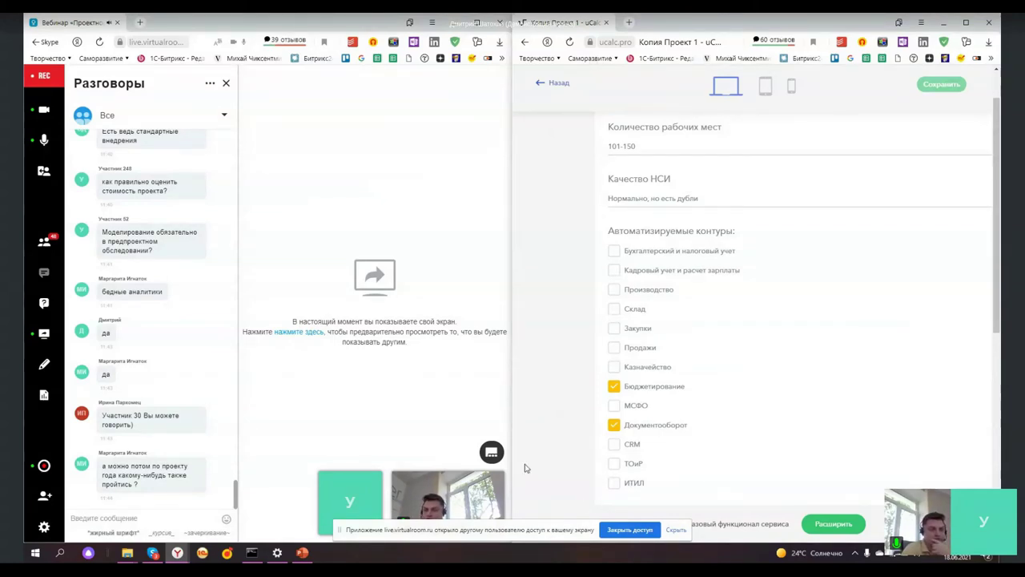
{"action": "left_click", "coordinate": [613, 483]}
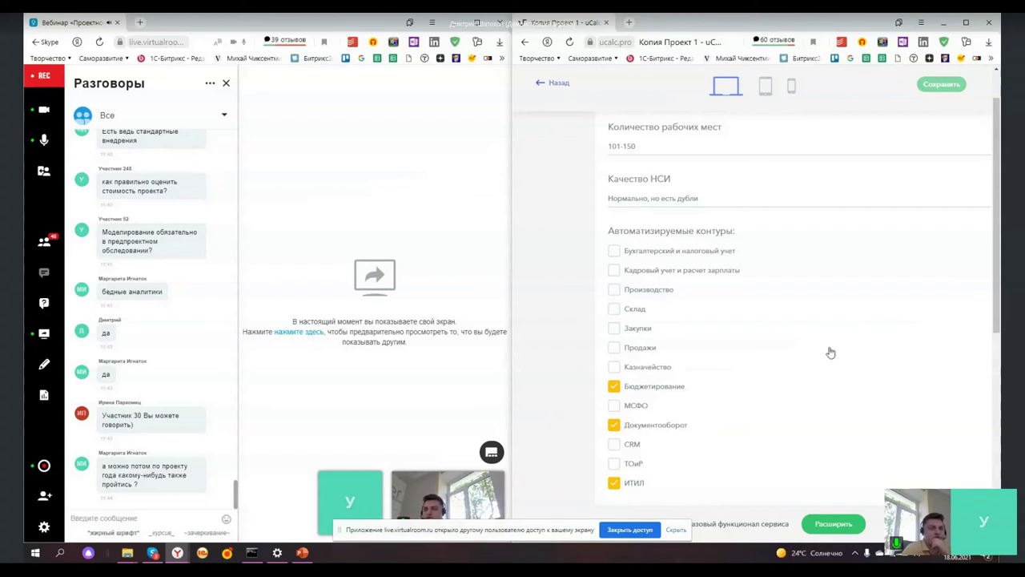
{"action": "left_click", "coordinate": [659, 367]}
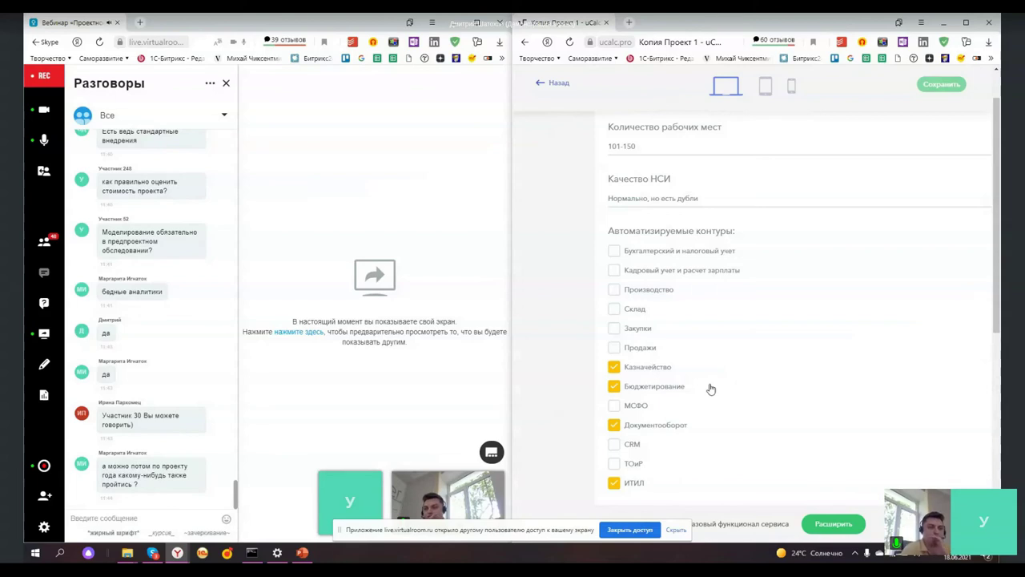
Set the number of integrations with external systems to 5 and the contracting format to "Проект (Waterfall или SCRUM)".
{"action": "scroll", "coordinate": [703, 393], "scroll_direction": "down", "scroll_amount": 1}
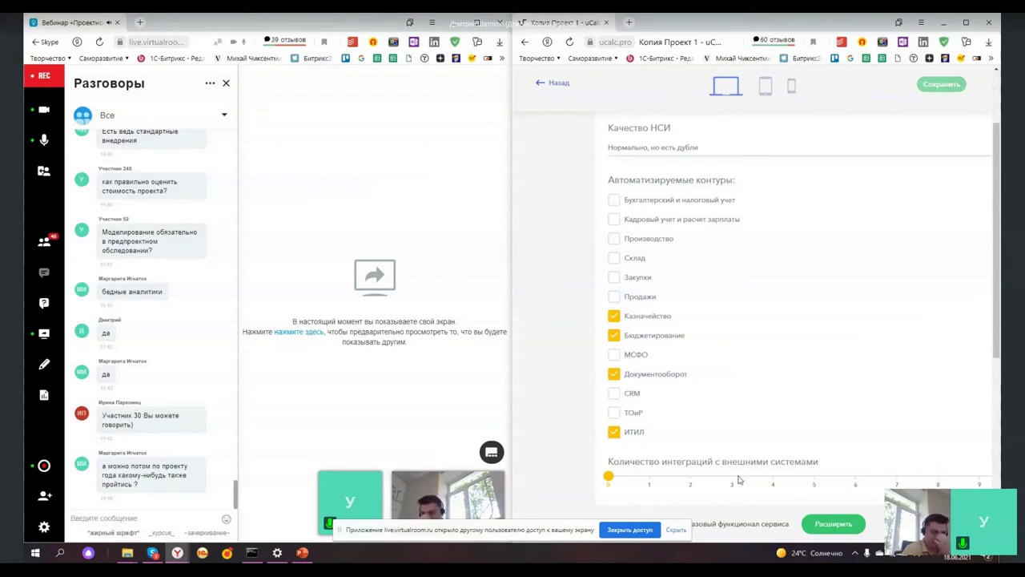
{"action": "left_click", "coordinate": [813, 479]}
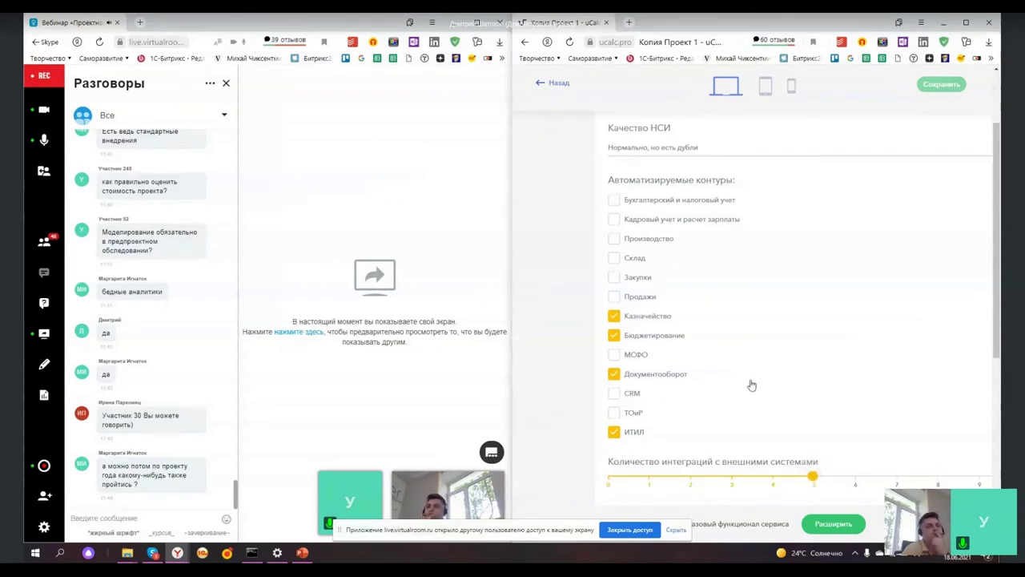
{"action": "scroll", "coordinate": [750, 390], "scroll_direction": "down", "scroll_amount": 1}
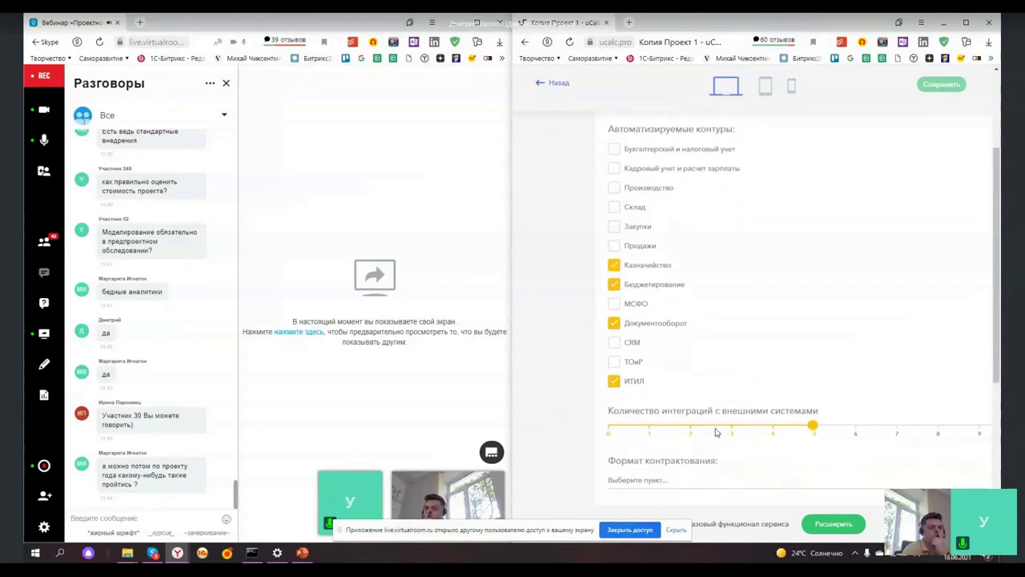
{"action": "left_click", "coordinate": [673, 480]}
{"action": "left_click", "coordinate": [672, 476]}
{"action": "scroll", "coordinate": [673, 477], "scroll_direction": "down", "scroll_amount": 1}
{"action": "left_click", "coordinate": [668, 429]}
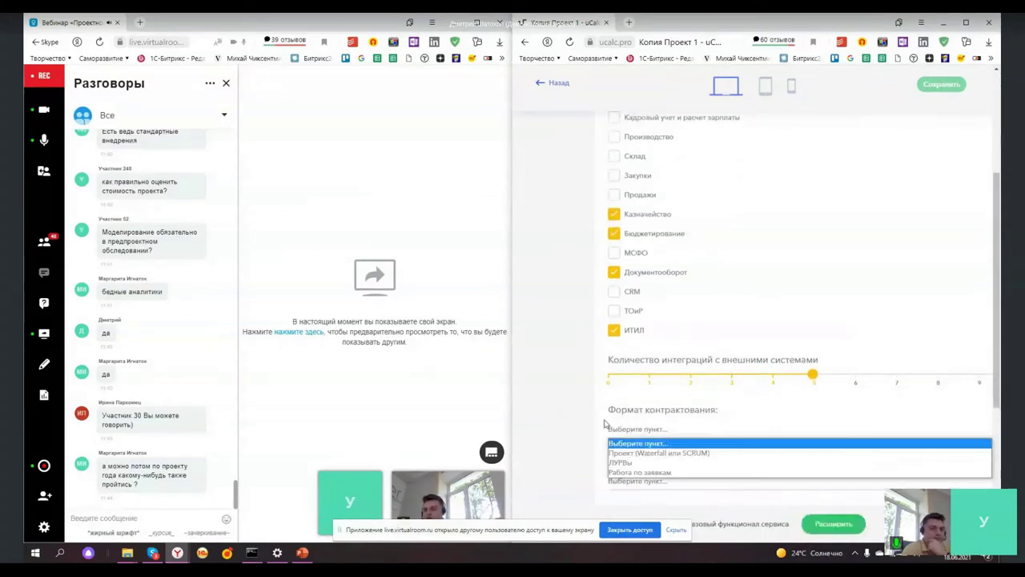
{"action": "left_click", "coordinate": [723, 453]}
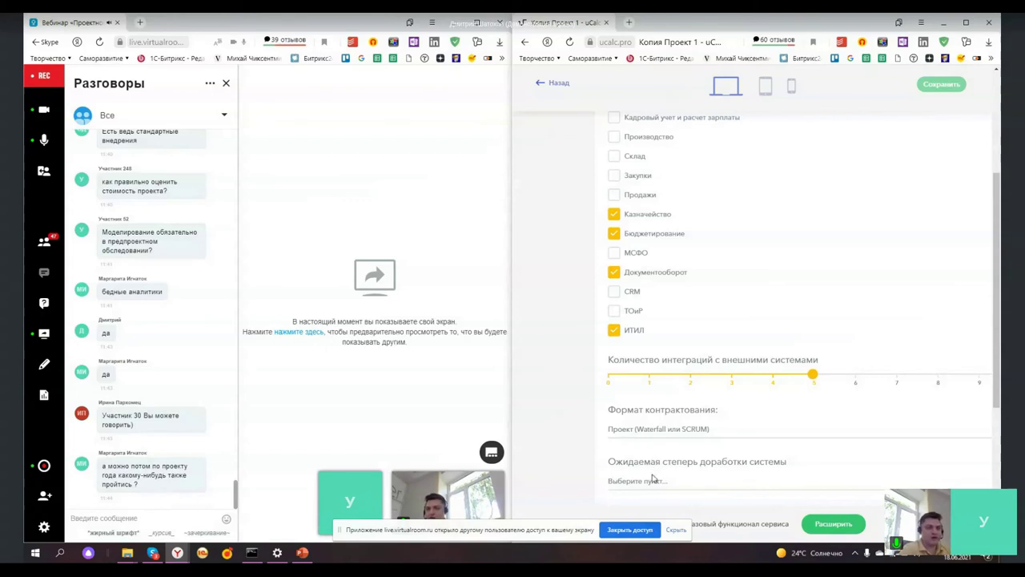
Set the expected degree of system customization to "Только наиболее критические доработки".
{"action": "scroll", "coordinate": [653, 456], "scroll_direction": "down", "scroll_amount": 1}
{"action": "scroll", "coordinate": [653, 450], "scroll_direction": "up", "scroll_amount": 1}
{"action": "left_click", "coordinate": [647, 481]}
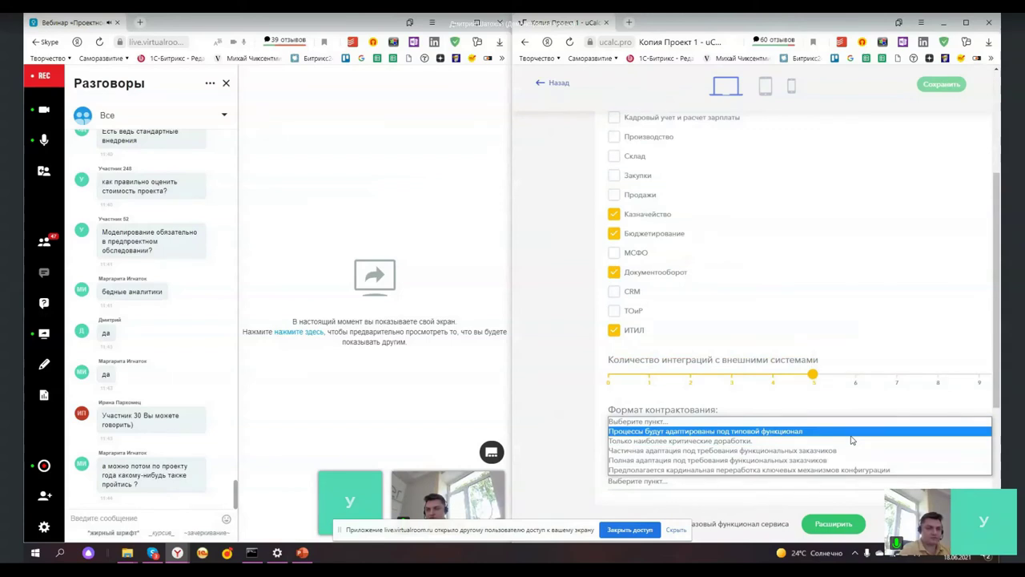
{"action": "left_click", "coordinate": [764, 445]}
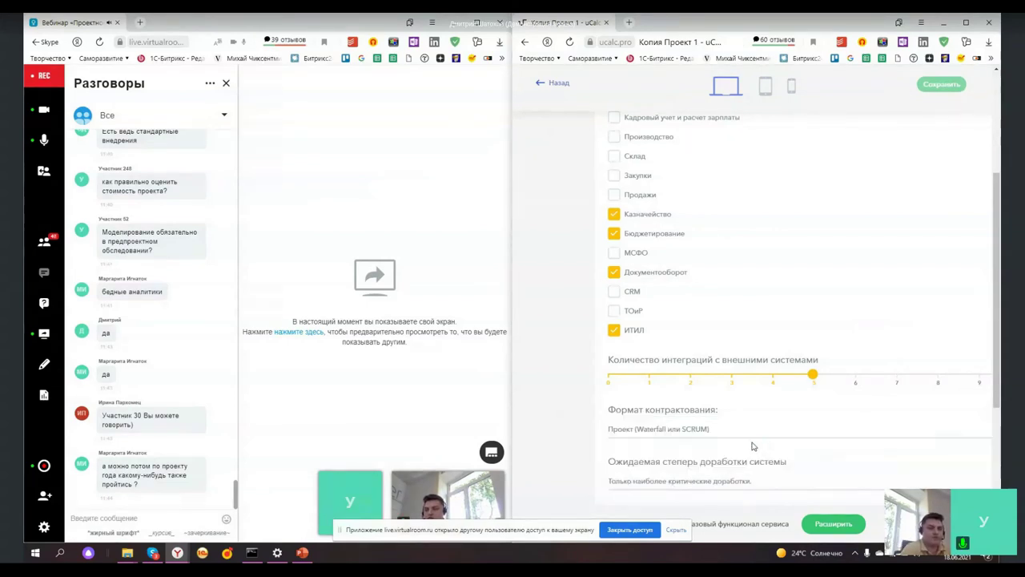
Maximize the calculator window and review the cost breakdown by project stage.
{"action": "scroll", "coordinate": [736, 388], "scroll_direction": "down", "scroll_amount": 1}
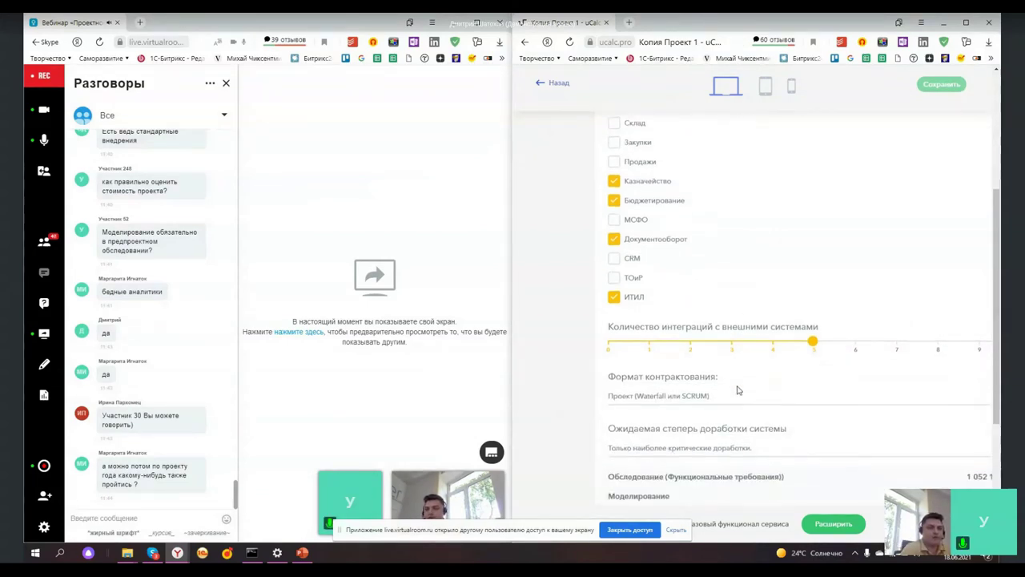
{"action": "left_click", "coordinate": [967, 24]}
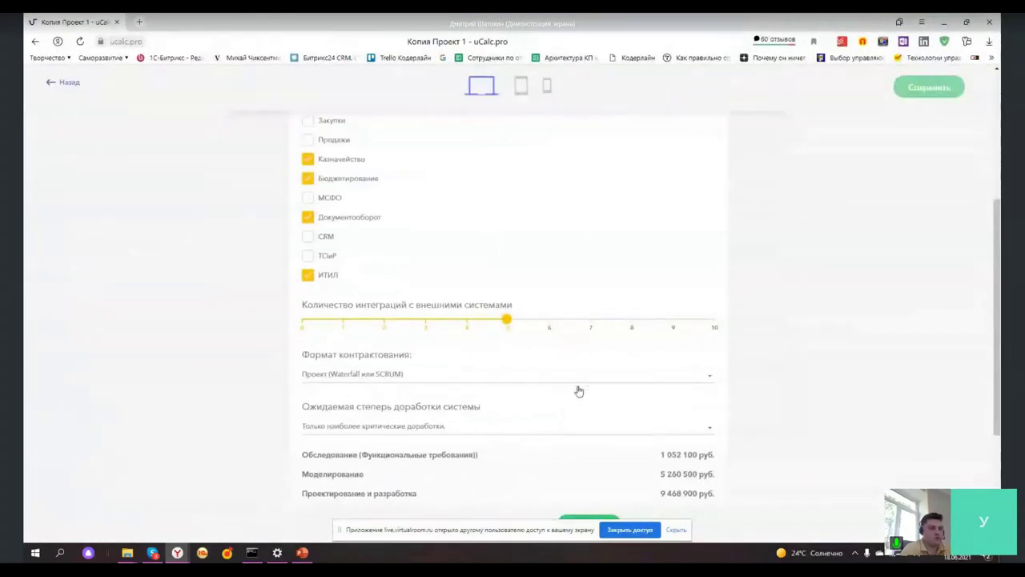
{"action": "scroll", "coordinate": [575, 392], "scroll_direction": "down", "scroll_amount": 1}
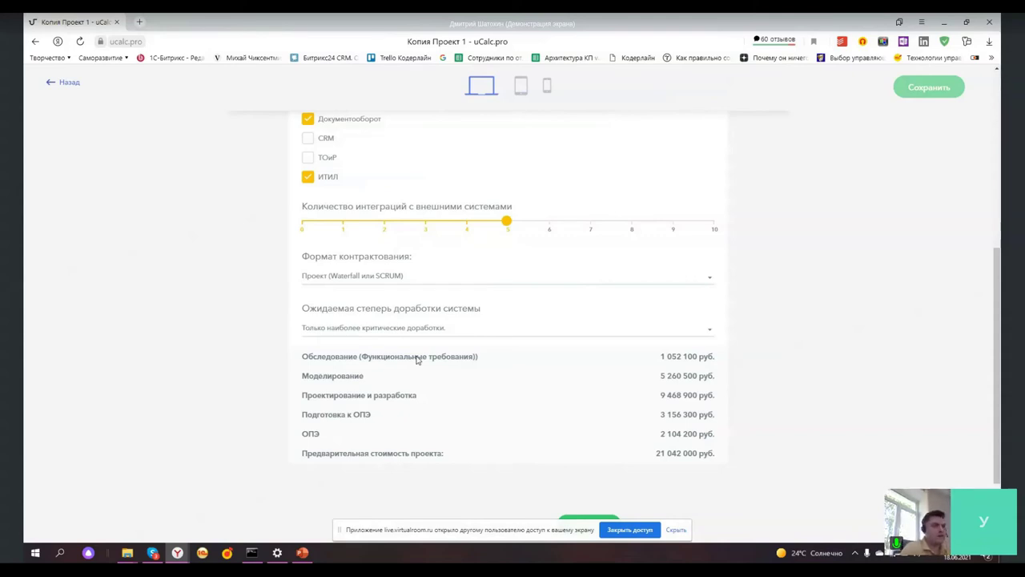
{"action": "scroll", "coordinate": [434, 268], "scroll_direction": "up", "scroll_amount": 1}
{"action": "scroll", "coordinate": [366, 265], "scroll_direction": "up", "scroll_amount": 1}
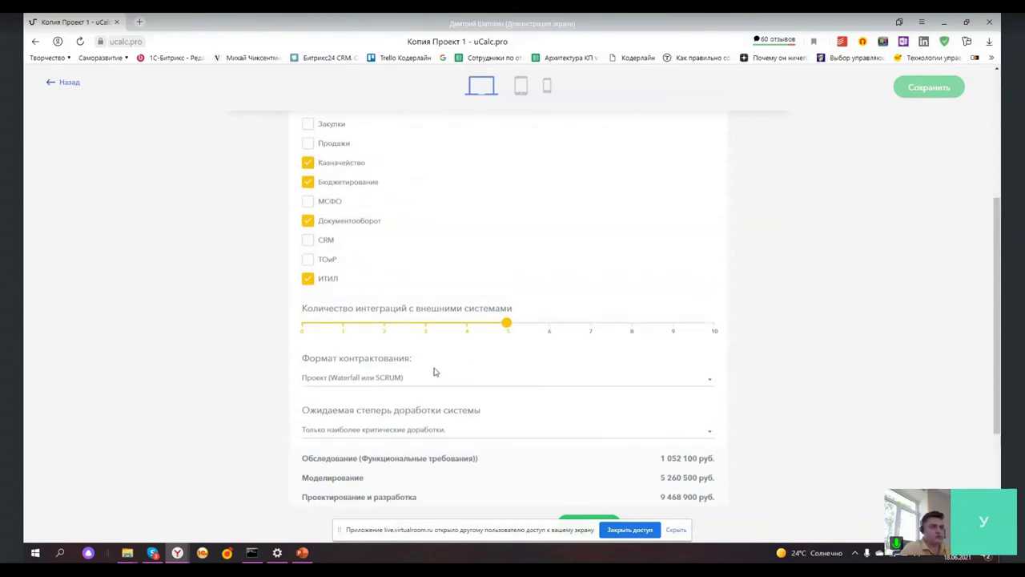
{"action": "scroll", "coordinate": [434, 372], "scroll_direction": "down", "scroll_amount": 1}
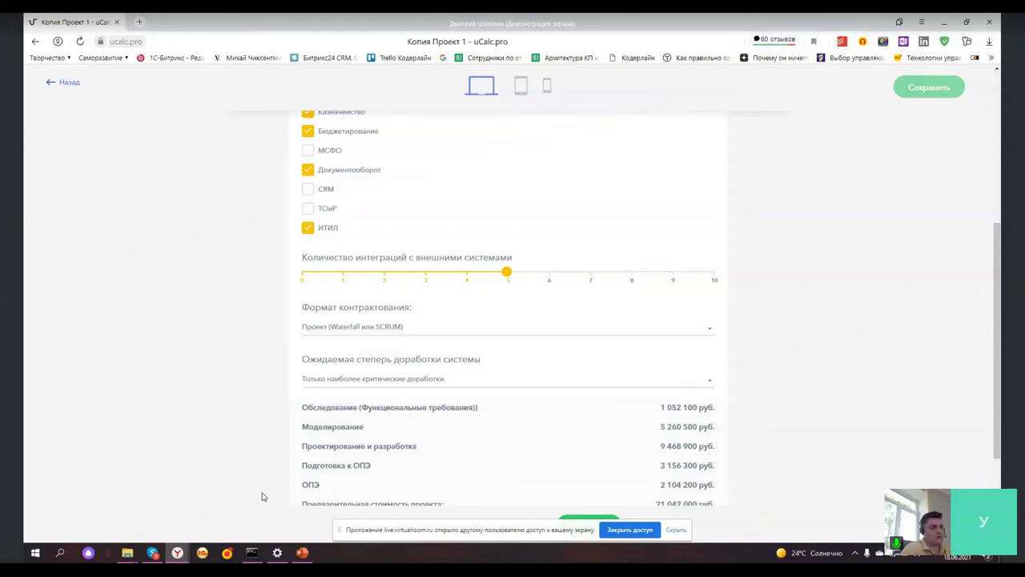
Remove Казначейство from the contours to automate and check the recalculated project cost.
{"action": "scroll", "coordinate": [264, 361], "scroll_direction": "up", "scroll_amount": 1}
{"action": "left_click", "coordinate": [307, 162]}
{"action": "scroll", "coordinate": [224, 451], "scroll_direction": "down", "scroll_amount": 2}
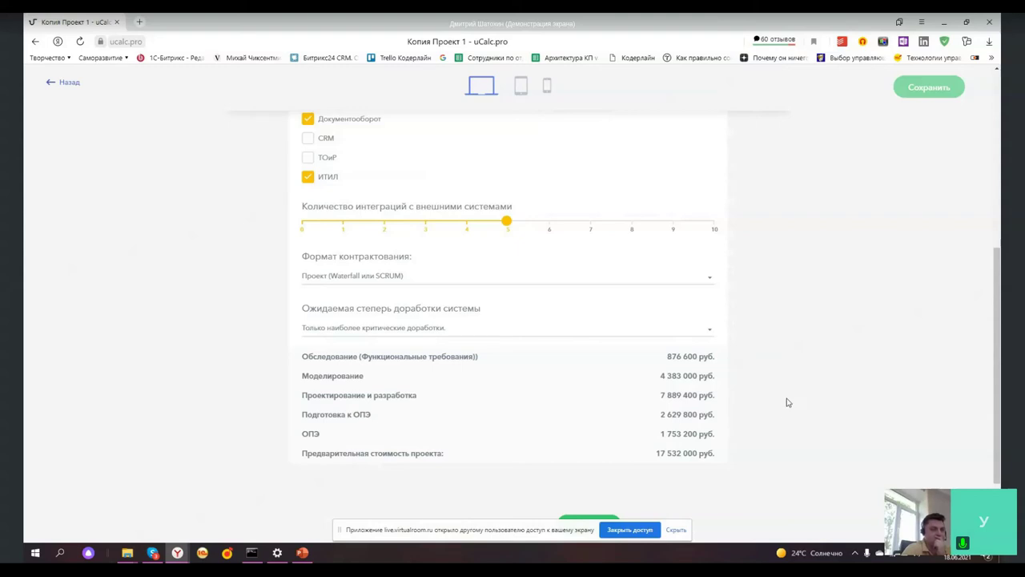
Examine the stage costs and the preliminary project total against the chosen calculator parameters.
{"action": "scroll", "coordinate": [786, 404], "scroll_direction": "up", "scroll_amount": 1}
{"action": "scroll", "coordinate": [784, 404], "scroll_direction": "down", "scroll_amount": 1}
{"action": "scroll", "coordinate": [782, 406], "scroll_direction": "up", "scroll_amount": 1}
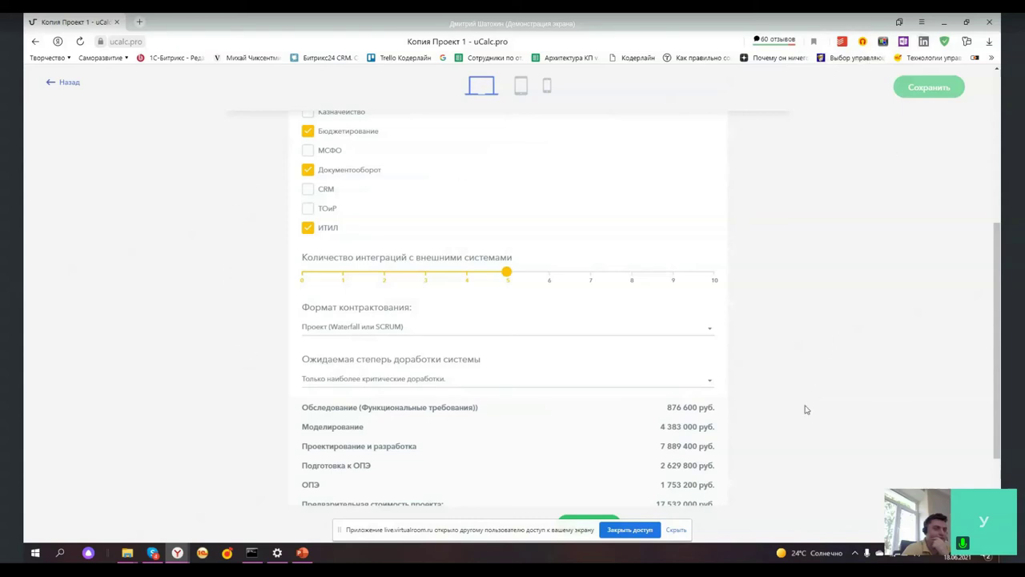
{"action": "scroll", "coordinate": [805, 409], "scroll_direction": "down", "scroll_amount": 1}
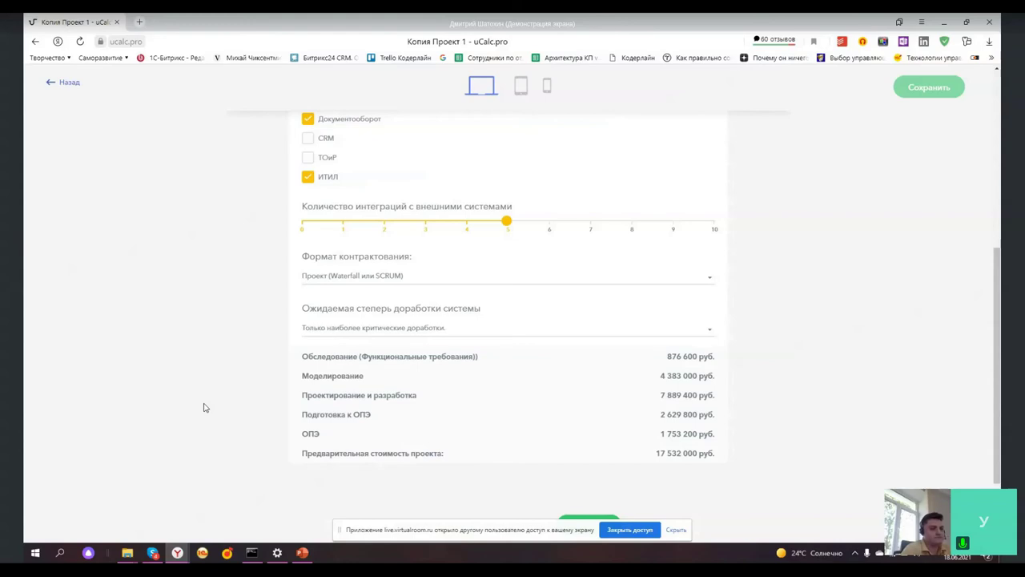
{"action": "scroll", "coordinate": [210, 411], "scroll_direction": "up", "scroll_amount": 1}
{"action": "scroll", "coordinate": [212, 421], "scroll_direction": "up", "scroll_amount": 1}
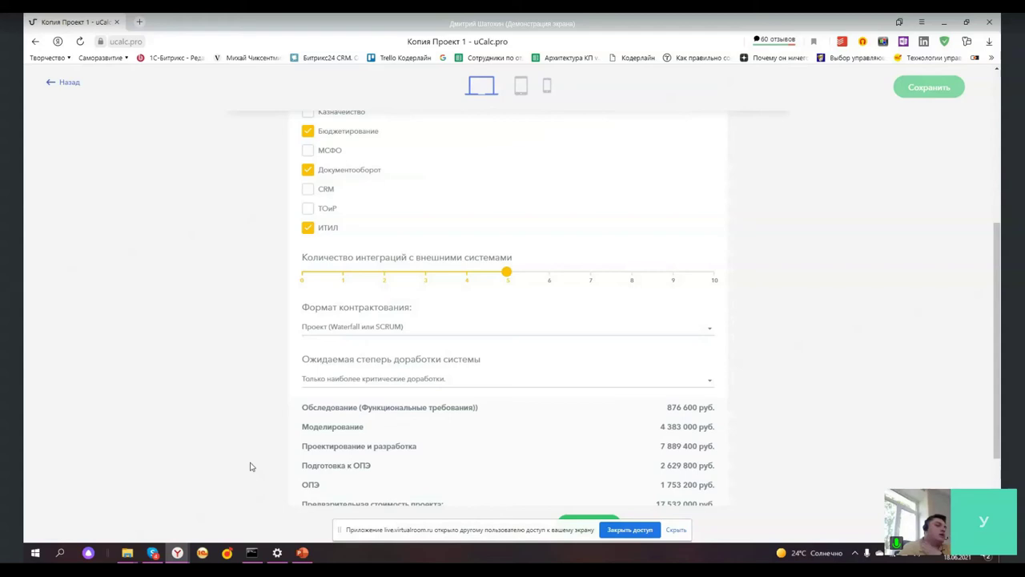
{"action": "scroll", "coordinate": [250, 467], "scroll_direction": "down", "scroll_amount": 1}
{"action": "scroll", "coordinate": [248, 464], "scroll_direction": "up", "scroll_amount": 1}
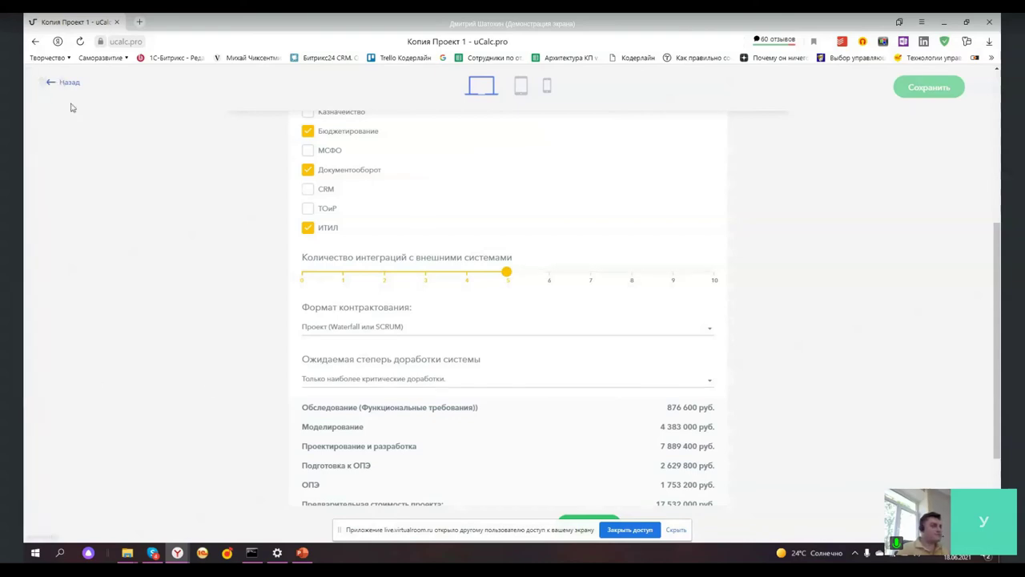
Minimize the calculator window to return to the webinar chat.
{"action": "left_click", "coordinate": [944, 21]}
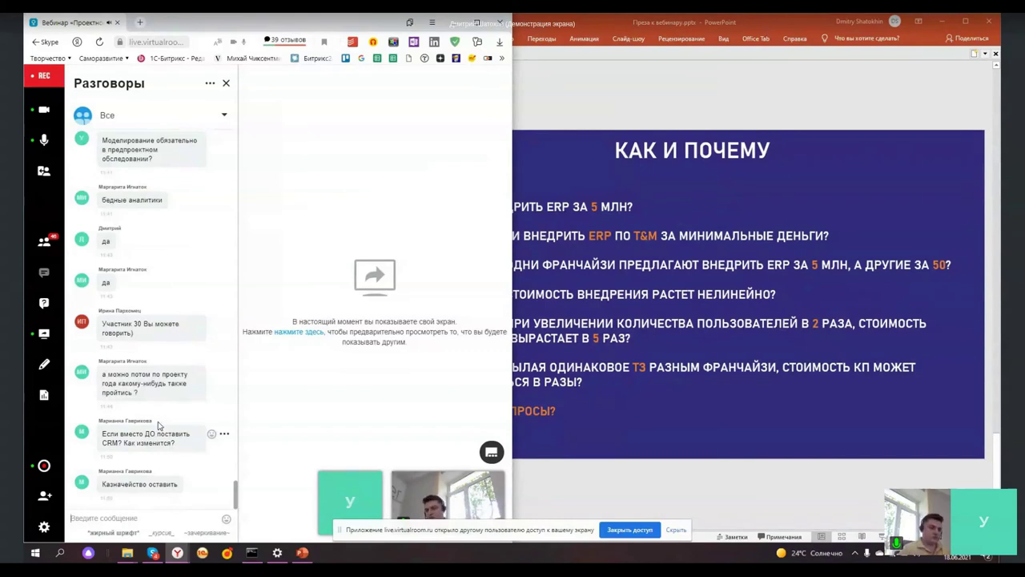
{"action": "mouse_move", "coordinate": [311, 162]}
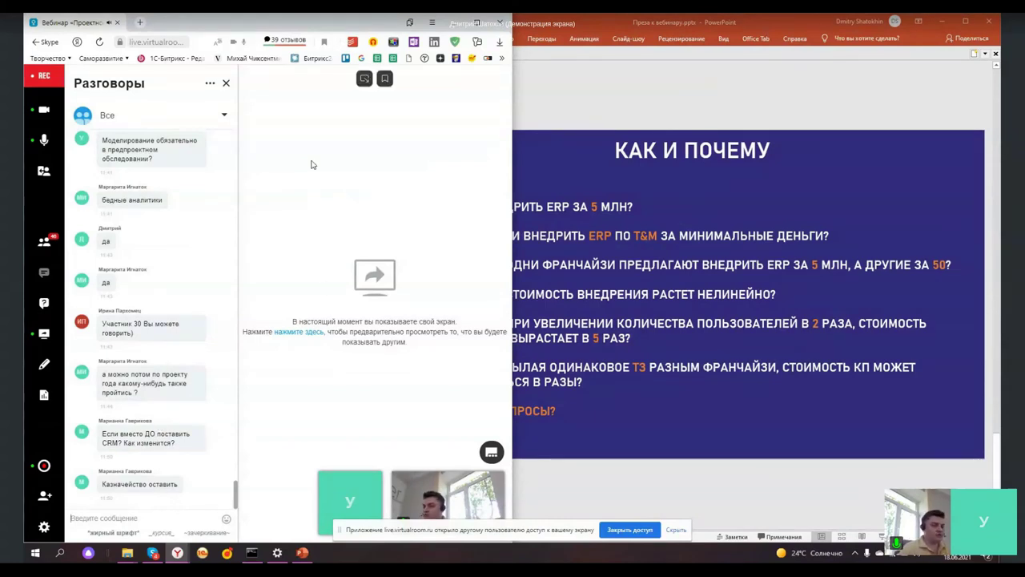